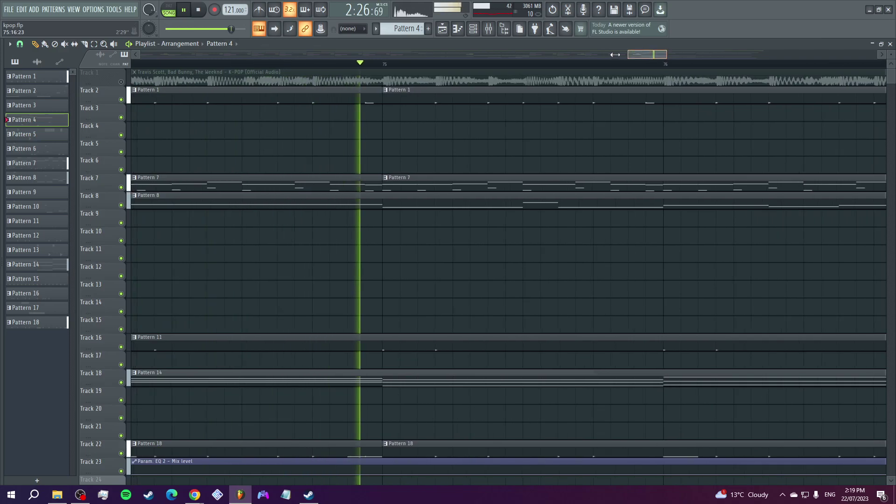
# Zoom the playlist out horizontally until the whole arrangement is in view.
pyautogui.scroll(-10, 410, 160)
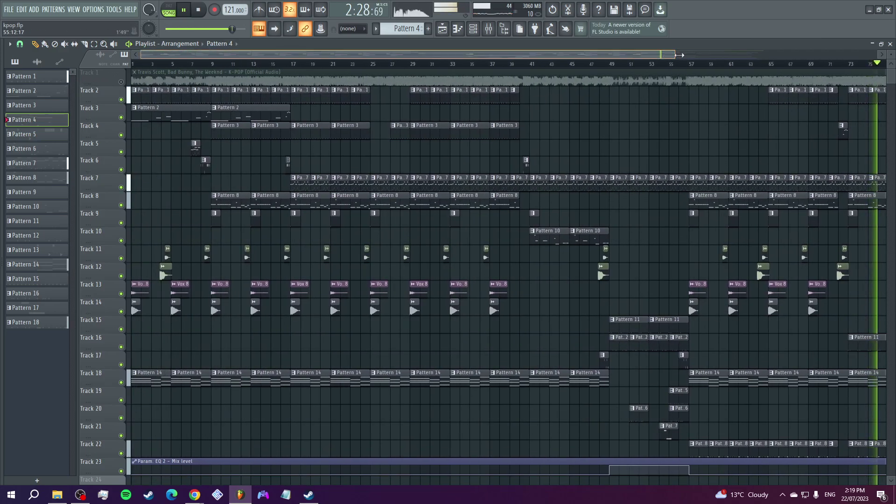
pyautogui.scroll(-2, 771, 62)
pyautogui.scroll(-1, 771, 62)
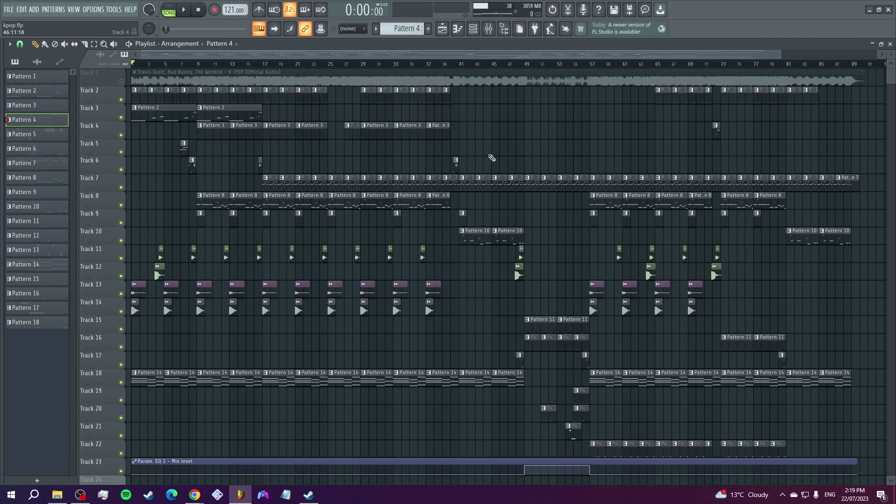
# Open the channel rack with Pattern 1 and play its percussion steps.
pyautogui.click(473, 28)
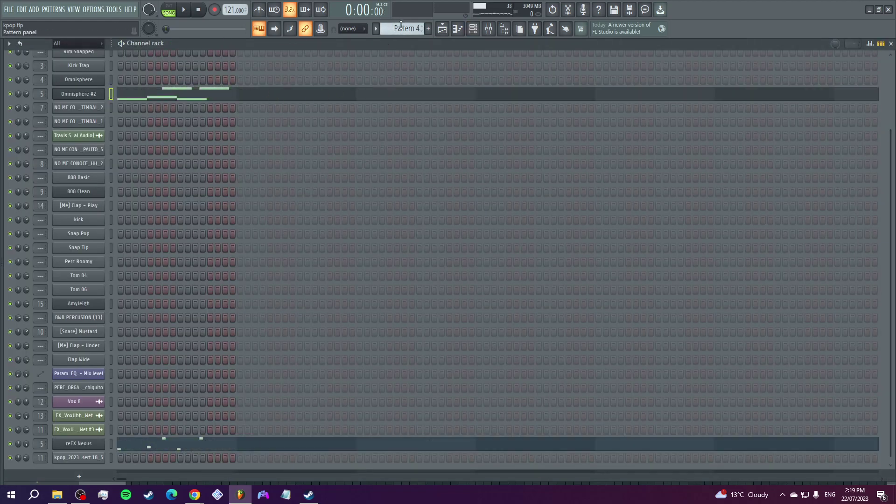
pyautogui.scroll(3, 402, 24)
pyautogui.scroll(5, 164, 123)
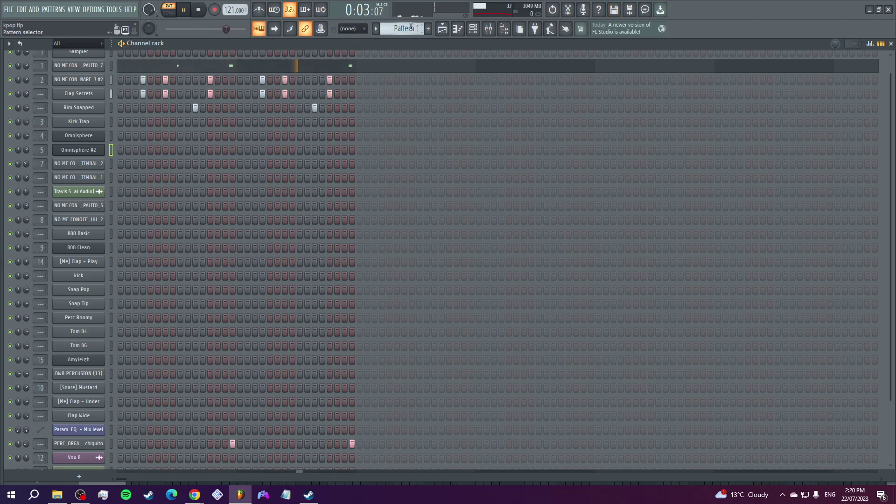
# Play Pattern 2's Omnisphere notes in the piano roll with its full length in view.
pyautogui.scroll(-1, 410, 26)
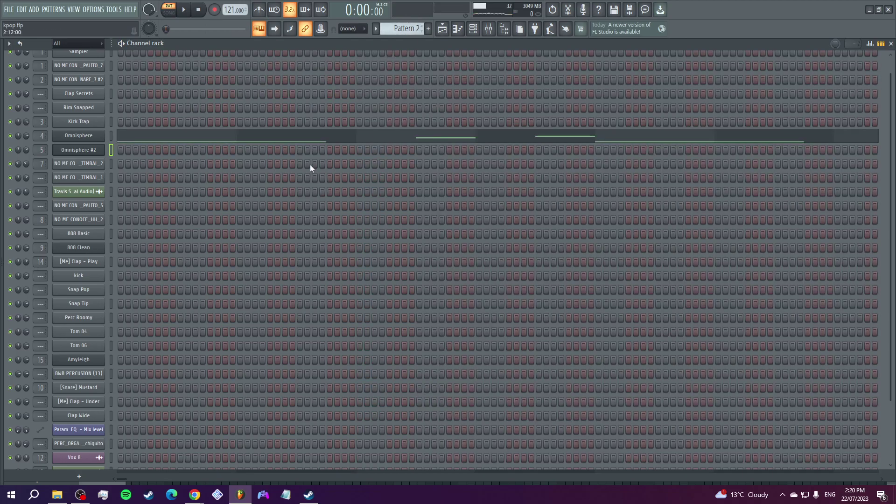
pyautogui.click(133, 139)
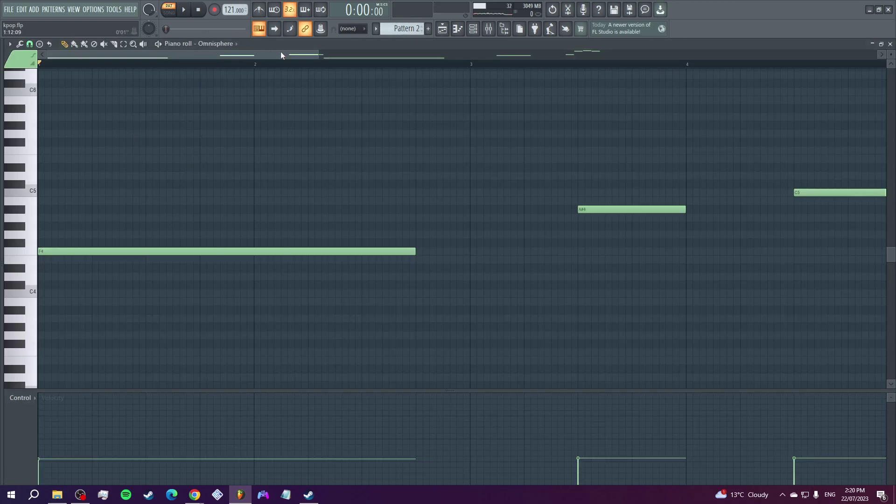
pyautogui.press('space')
pyautogui.moveTo(321, 55); pyautogui.dragTo(784, 104)
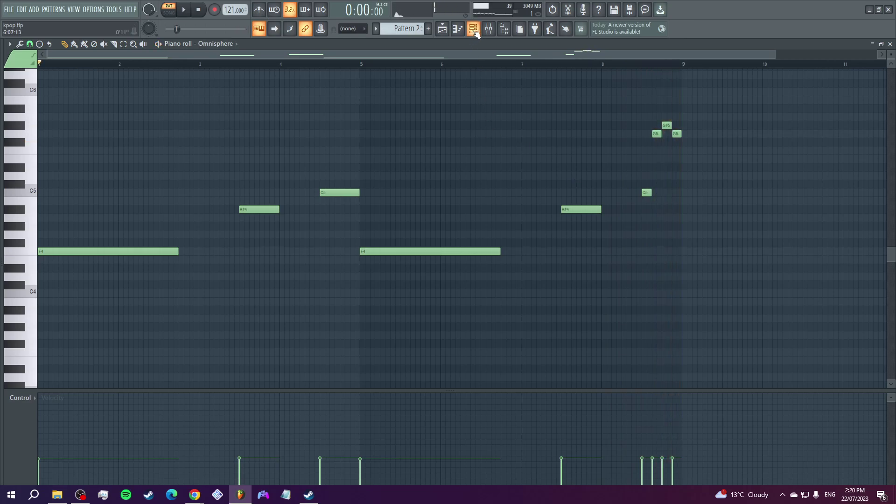
# Play Pattern 3's Kick Trap steps in the channel rack and Pattern 4's Omnisphere #2 notes in the piano roll.
pyautogui.click(474, 30)
pyautogui.scroll(-1, 404, 28)
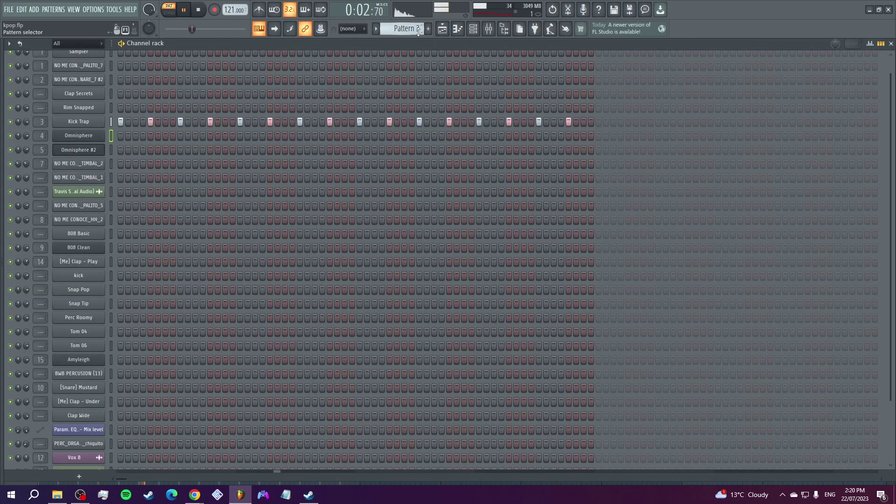
pyautogui.scroll(-1, 418, 29)
pyautogui.click(288, 150)
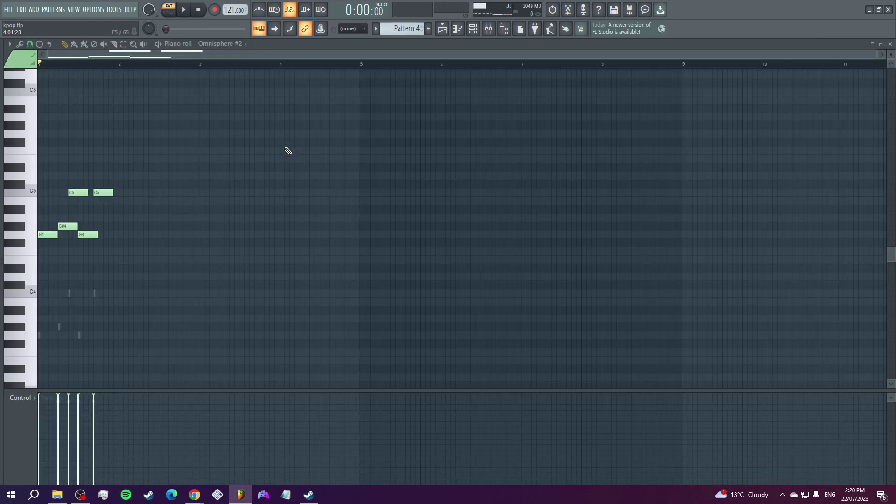
pyautogui.scroll(1, 238, 216)
pyautogui.press('space')
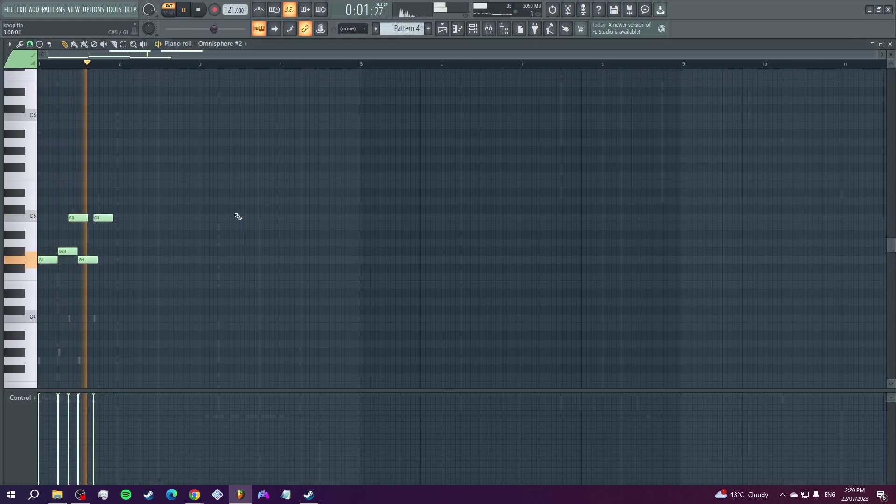
# Open the reFX Nexus notes of Pattern 4 in the piano roll to examine the layered melody.
pyautogui.click(473, 28)
pyautogui.scroll(-3, 268, 369)
pyautogui.click(205, 445)
pyautogui.scroll(-3, 203, 371)
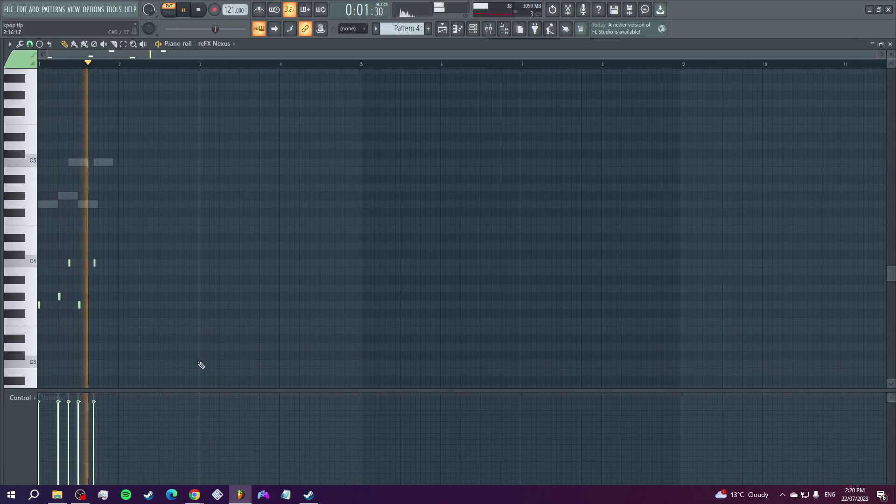
pyautogui.press('space')
# Switch the channel rack to Pattern 5 and listen to its percussion fill.
pyautogui.click(472, 32)
pyautogui.scroll(-1, 400, 29)
pyautogui.scroll(2, 267, 201)
pyautogui.press('space')
pyautogui.scroll(2, 266, 211)
pyautogui.press('space')
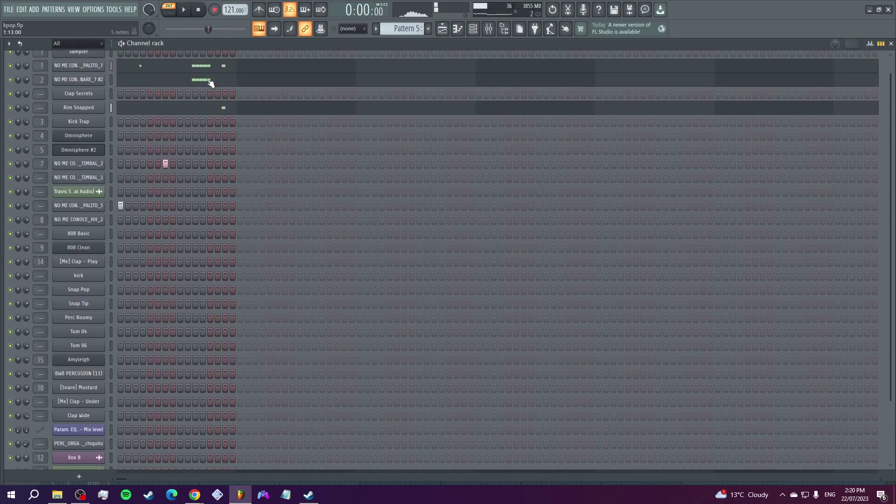
# Examine Pattern 5's NO ME CONOCE_PALITO_7 and NO ME CONOCE_SNARE_7 #2 notes in the piano roll.
pyautogui.click(207, 73)
pyautogui.press('space')
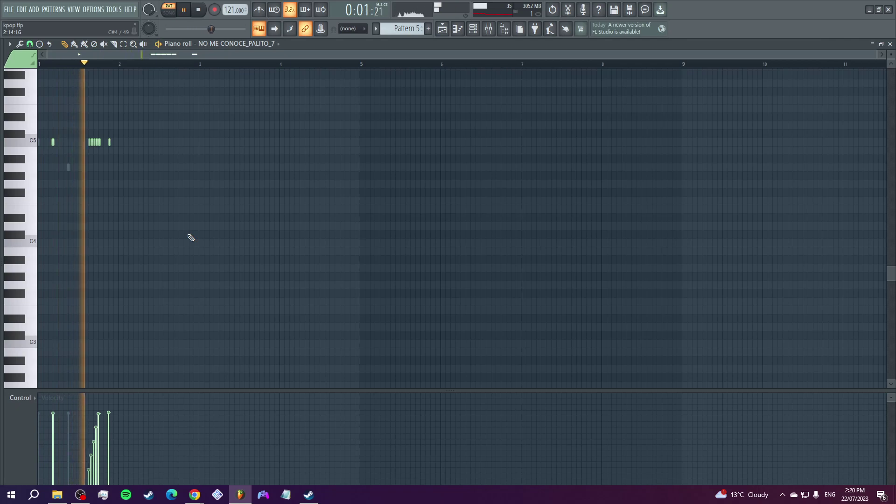
pyautogui.click(472, 29)
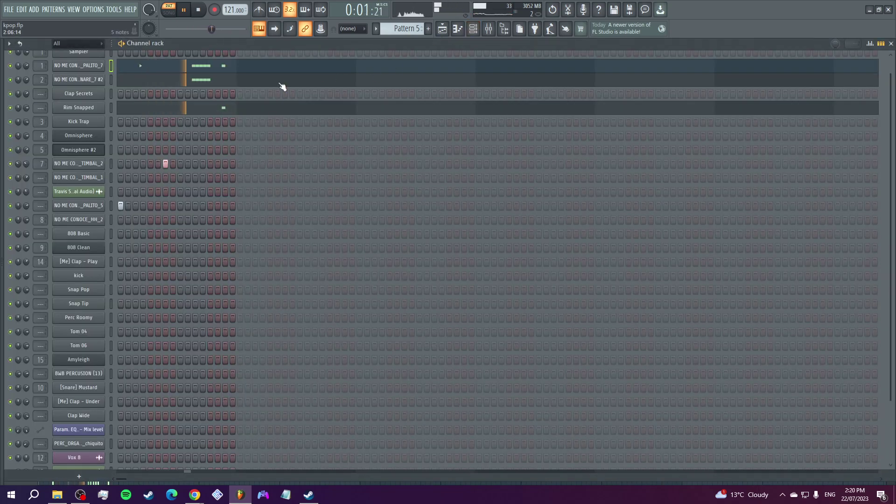
pyautogui.click(280, 82)
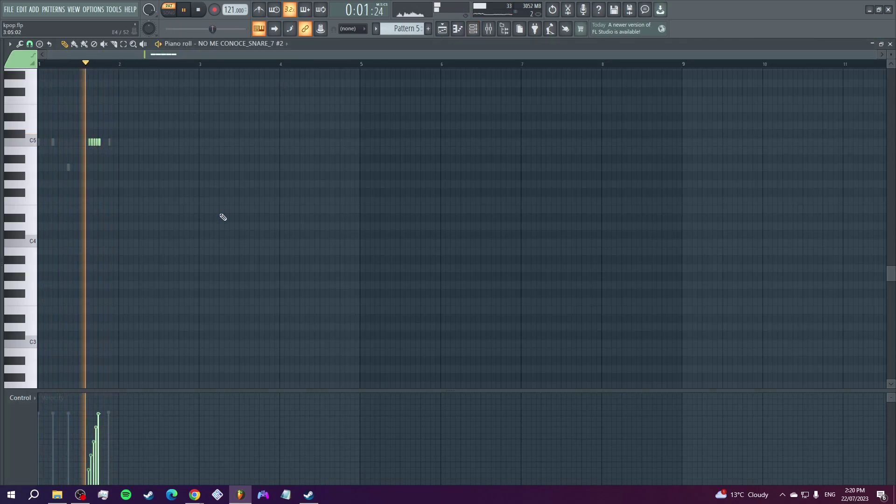
# Open Pattern 6's 808 Basic notes in the piano roll and examine the bass line.
pyautogui.press('F6')
pyautogui.scroll(-1, 411, 28)
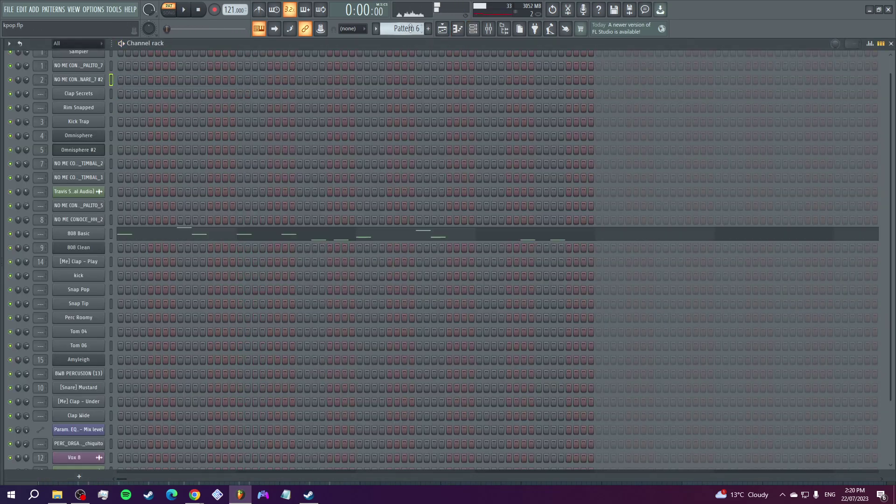
pyautogui.click(268, 236)
pyautogui.scroll(4, 269, 314)
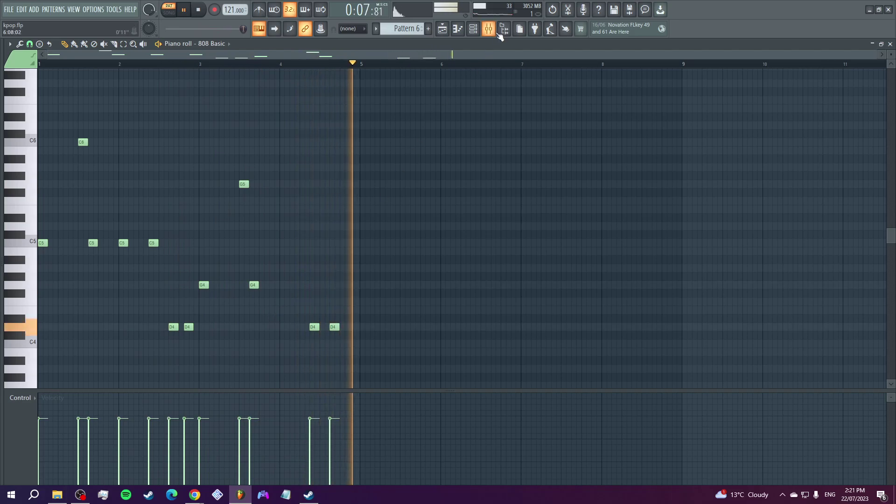
# Switch to Pattern 7 and play its Omnisphere #2 melody in the piano roll.
pyautogui.press('F9')
pyautogui.scroll(-1, 410, 29)
pyautogui.press('space')
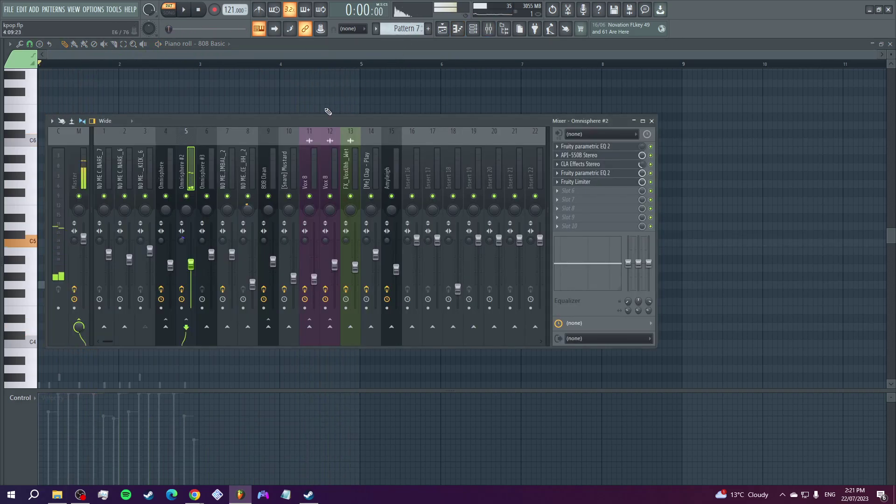
pyautogui.click(473, 28)
pyautogui.click(236, 162)
pyautogui.scroll(1, 219, 206)
pyautogui.press('space')
pyautogui.scroll(-2, 202, 251)
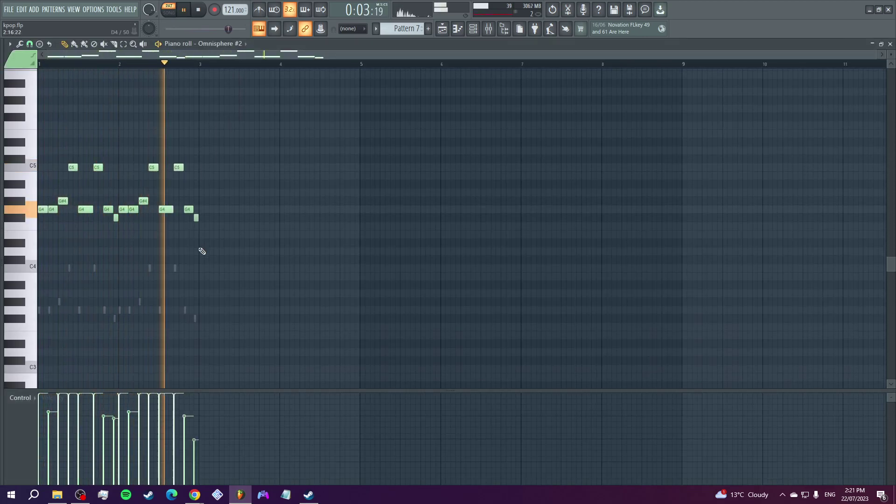
# Examine Pattern 7's reFX Nexus notes in the piano roll.
pyautogui.press('F6')
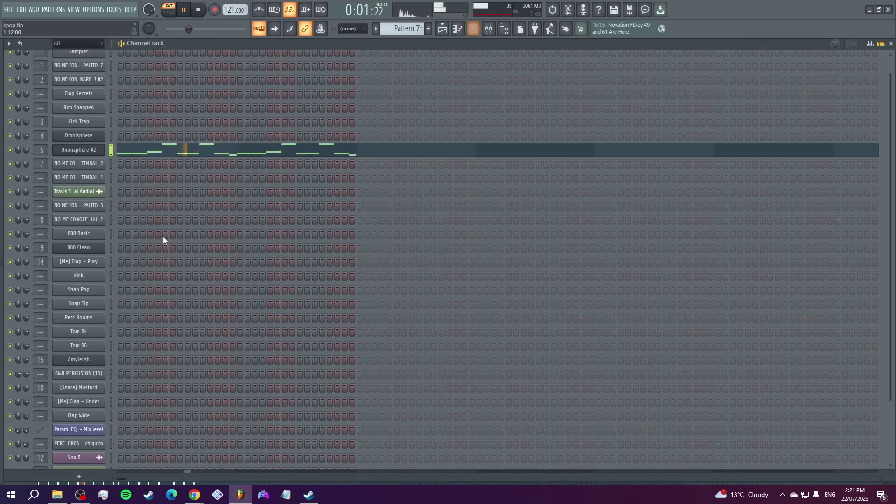
pyautogui.scroll(-3, 201, 289)
pyautogui.click(146, 441)
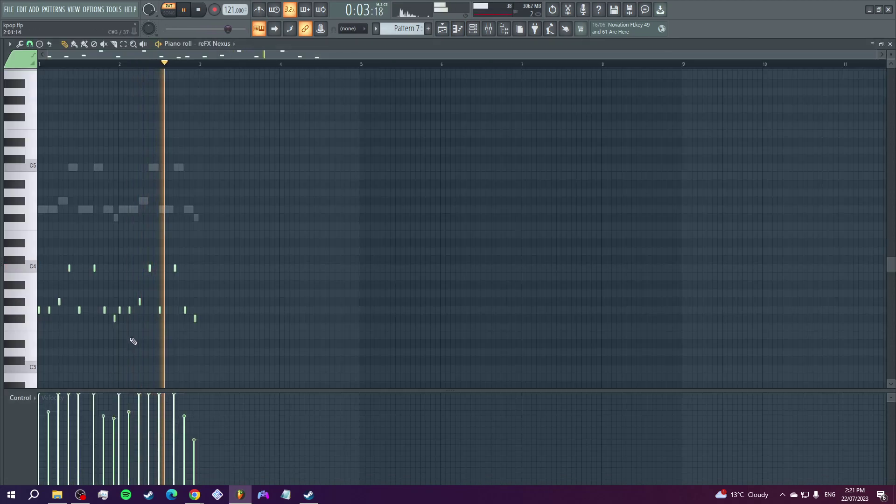
pyautogui.scroll(-1, 406, 29)
# Switch to Pattern 8 and play its 808 Clean bass notes in the piano roll.
pyautogui.press('F6')
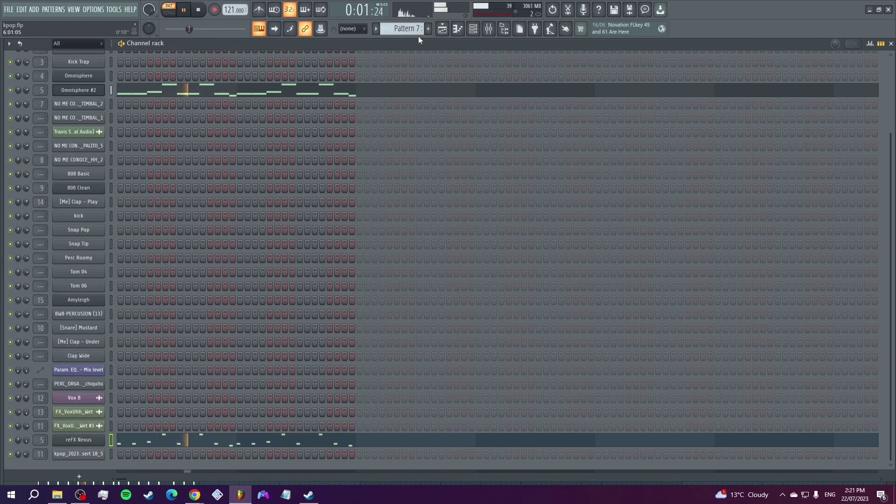
pyautogui.click(235, 187)
pyautogui.press('space')
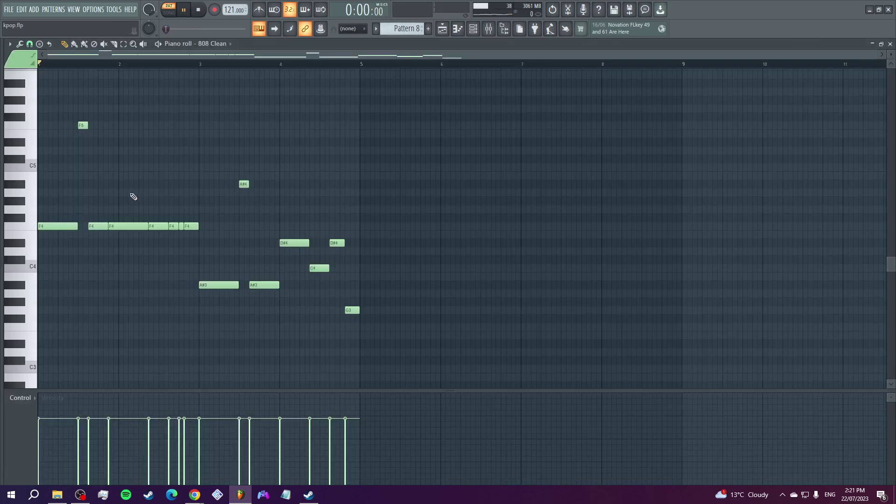
pyautogui.press('space')
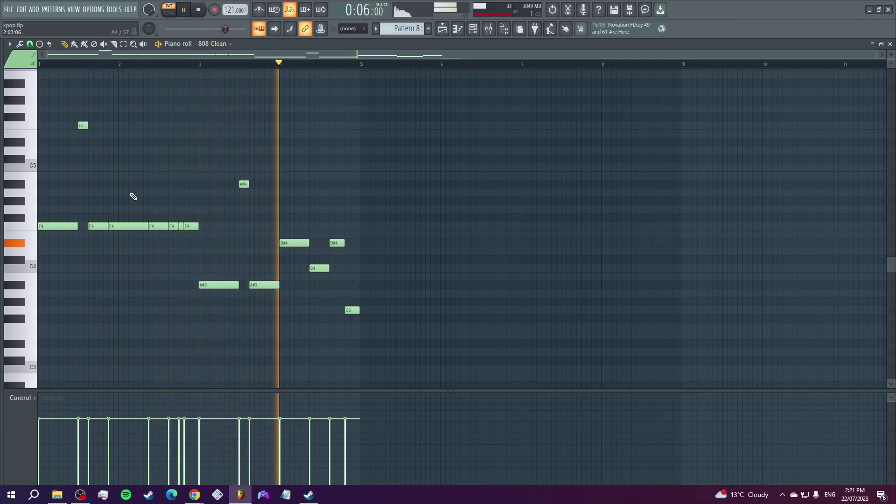
# View Pattern 9's clap step in the channel rack and play Pattern 10's 808 Clean notes in the piano roll.
pyautogui.click(472, 29)
pyautogui.scroll(-1, 419, 29)
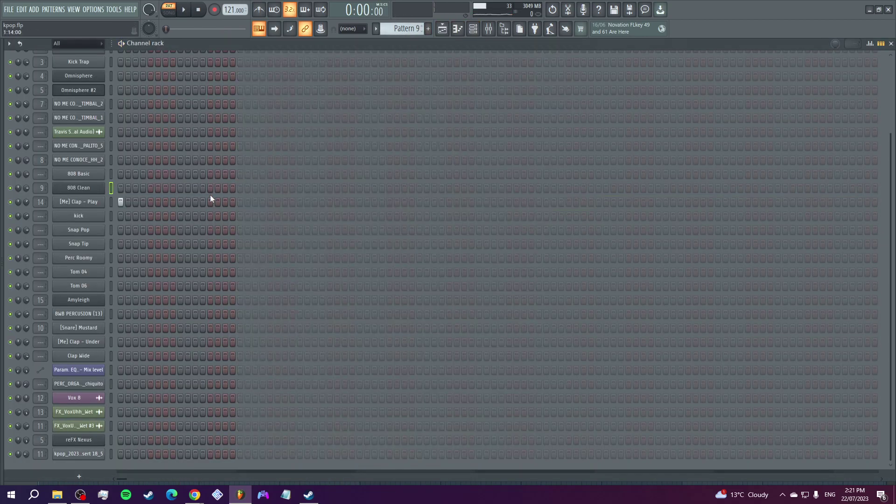
pyautogui.scroll(-1, 419, 29)
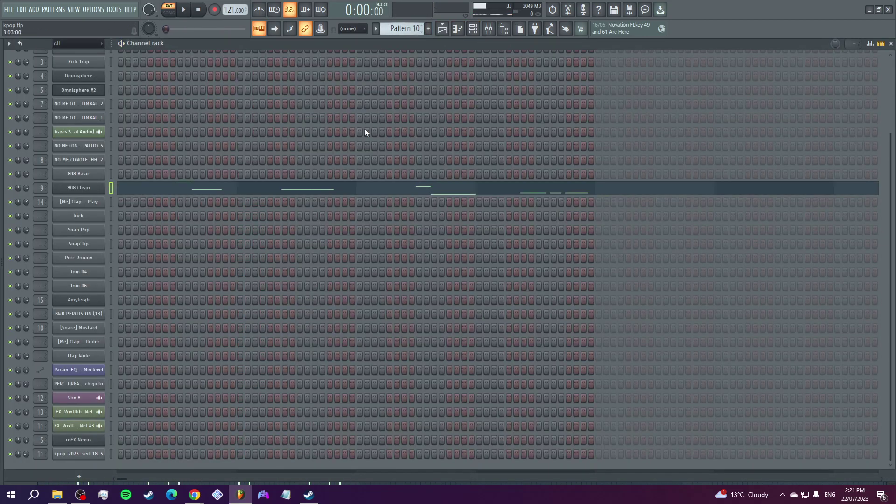
pyautogui.click(285, 194)
pyautogui.press('space')
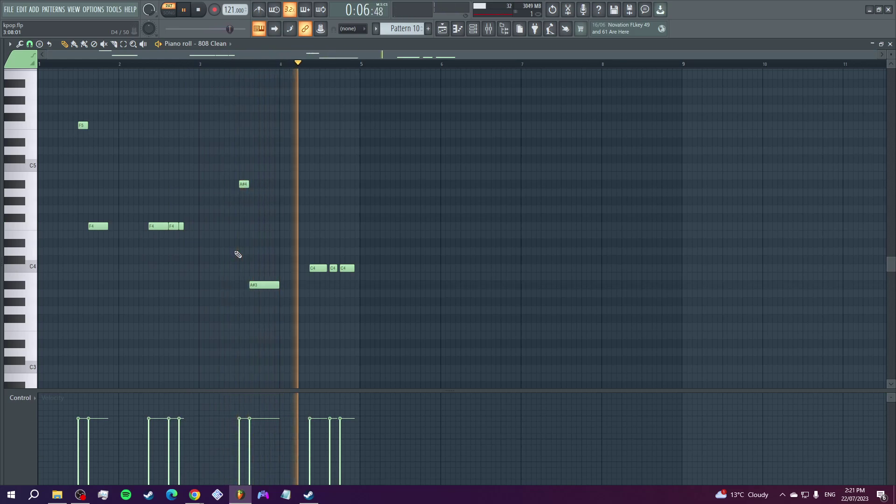
# Play Pattern 11's kick steps in the channel rack.
pyautogui.click(476, 31)
pyautogui.press('space')
pyautogui.scroll(1, 421, 29)
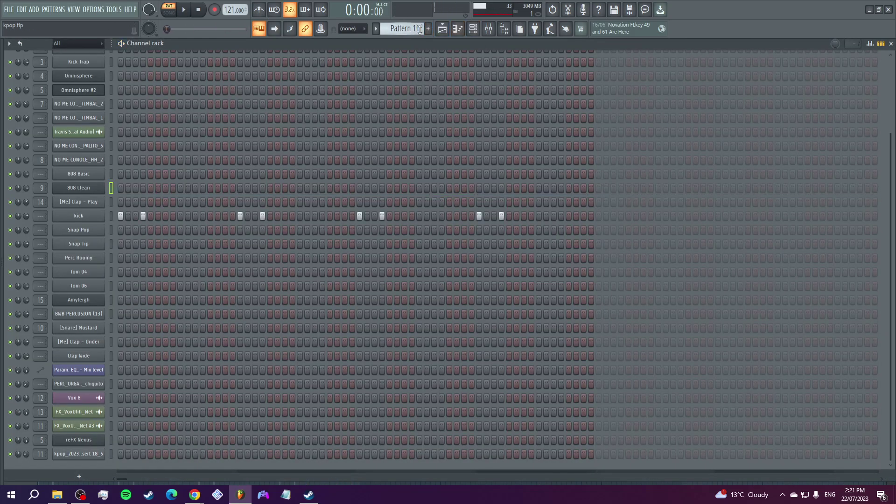
pyautogui.press('space')
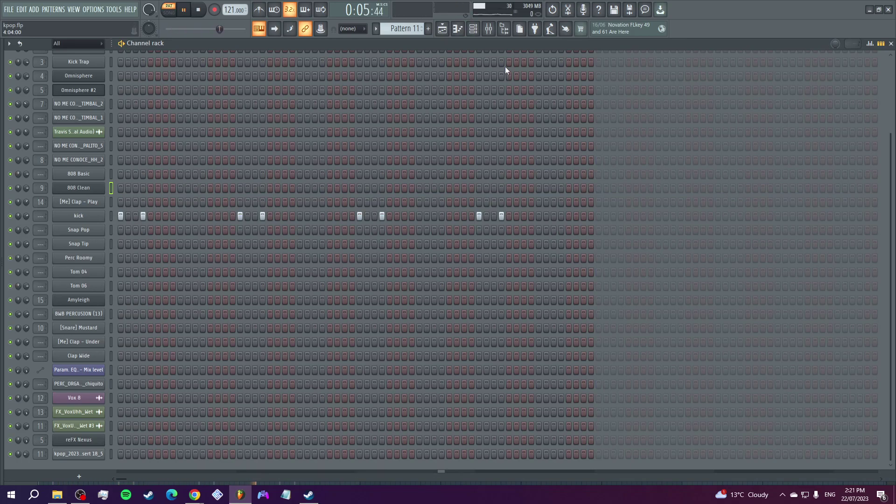
pyautogui.press('space')
# Play Pattern 12's Snap Pop and Snap Tip steps in the channel rack.
pyautogui.click(443, 31)
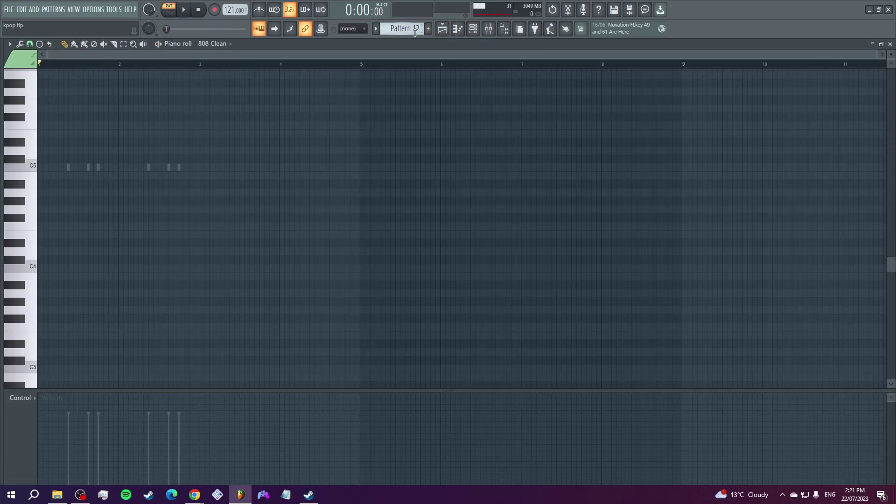
pyautogui.click(472, 31)
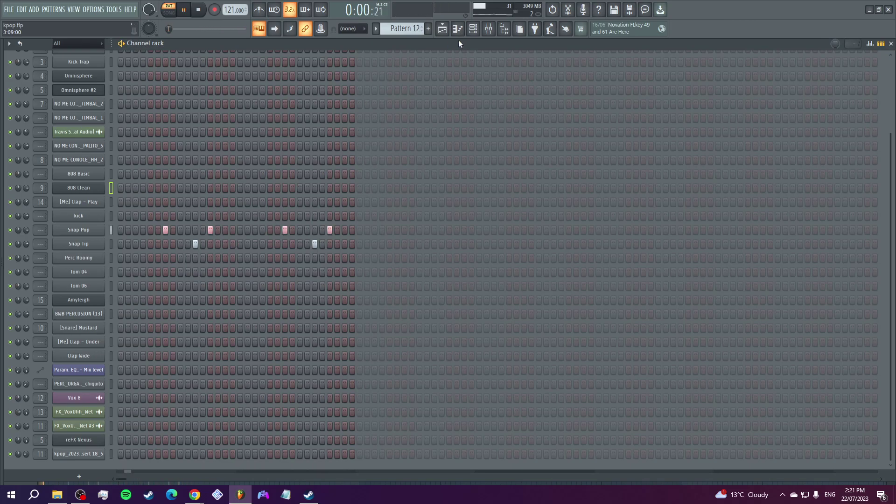
pyautogui.press('space')
pyautogui.press('F7')
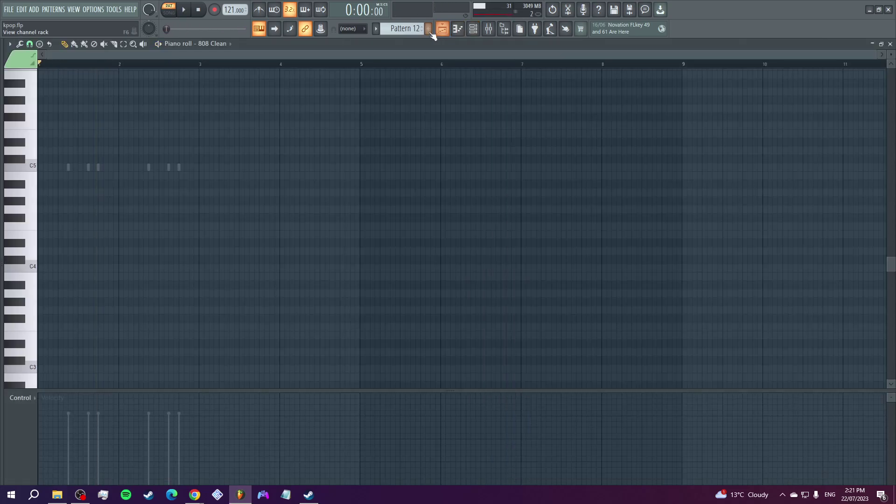
# Switch the channel rack to Pattern 13 and play its tom and percussion fill.
pyautogui.click(466, 31)
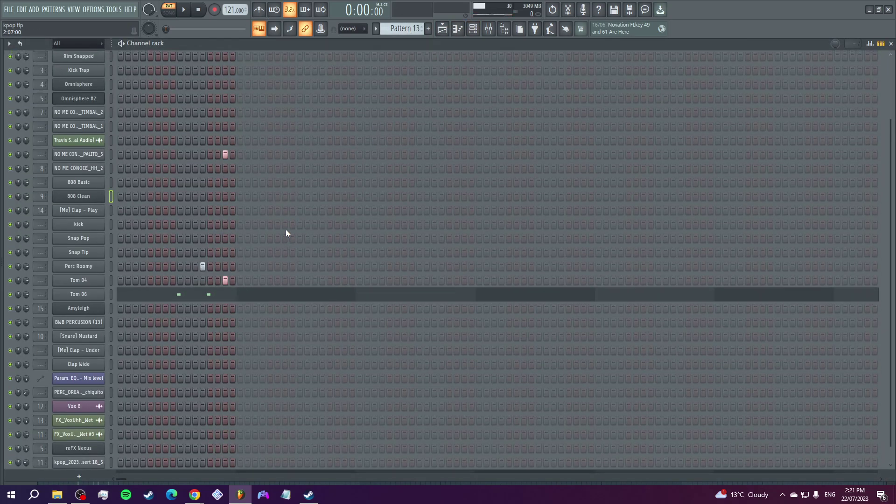
pyautogui.press('space')
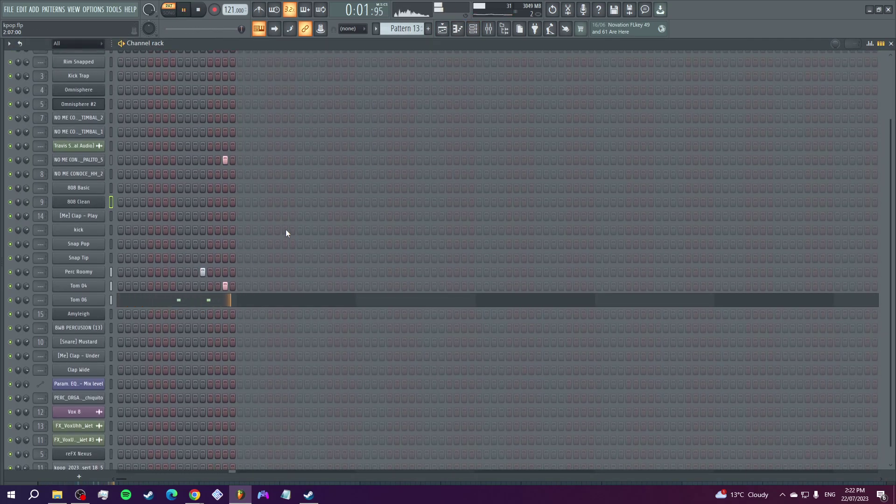
pyautogui.press('space')
pyautogui.click(476, 34)
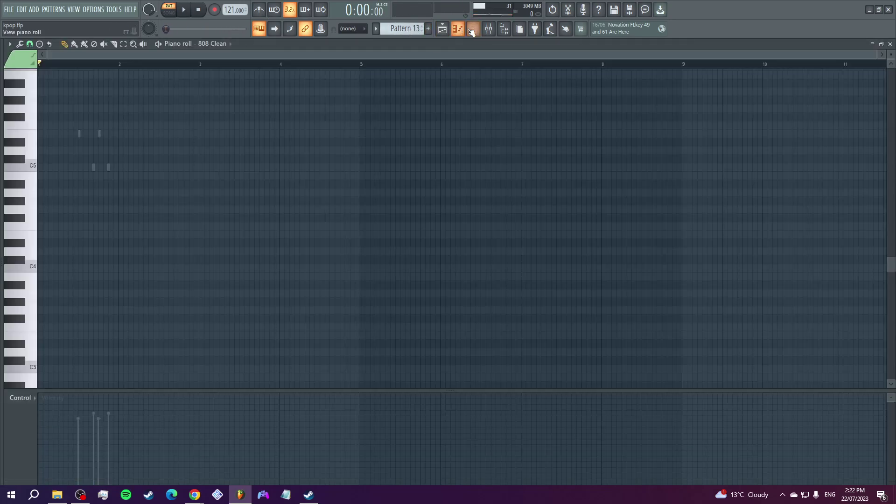
# Open Pattern 14's Amyleigh chords in the piano roll and play them.
pyautogui.click(472, 30)
pyautogui.press('Down')
pyautogui.click(296, 318)
pyautogui.scroll(1, 218, 320)
pyautogui.press('space')
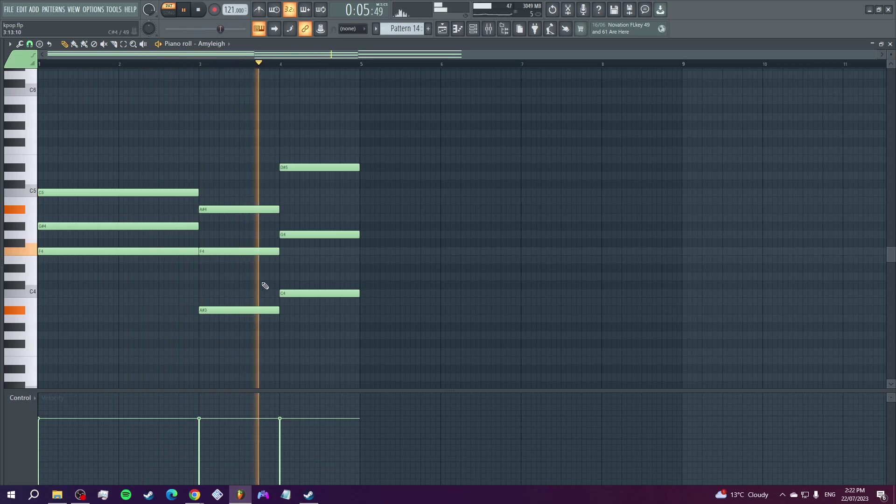
pyautogui.click(479, 35)
pyautogui.press('space')
# Open Pattern 15's BWB PERCUSION (13) notes in the piano roll and play them.
pyautogui.scroll(1, 405, 27)
pyautogui.click(219, 332)
pyautogui.press('space')
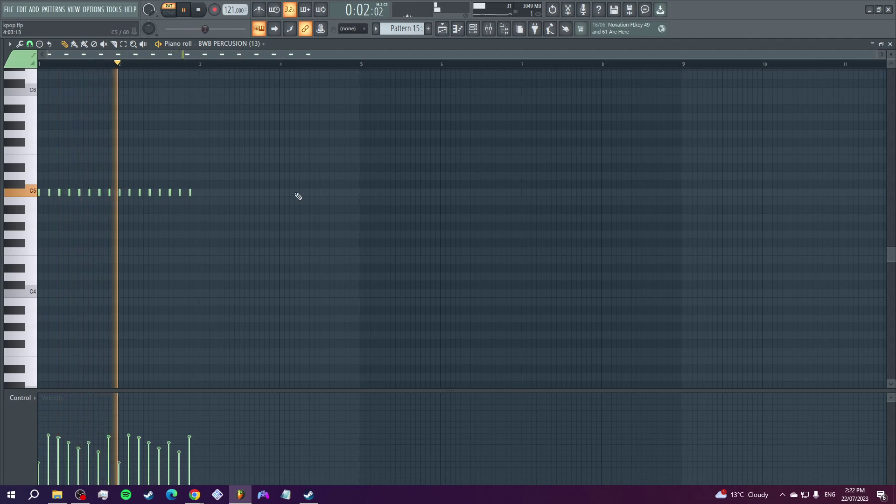
pyautogui.press('space')
# Switch the channel rack to Pattern 16 and play its [Snare] Mustard steps.
pyautogui.click(483, 33)
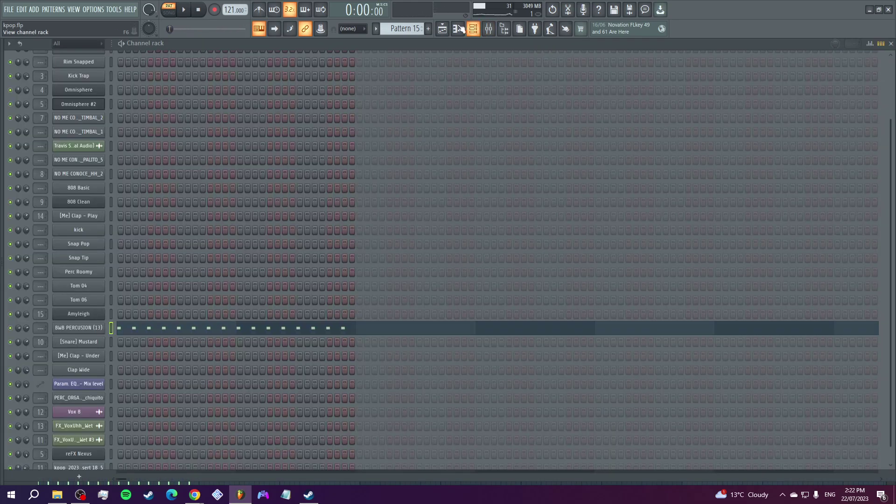
pyautogui.scroll(-1, 418, 33)
pyautogui.scroll(-1, 251, 276)
pyautogui.press('space')
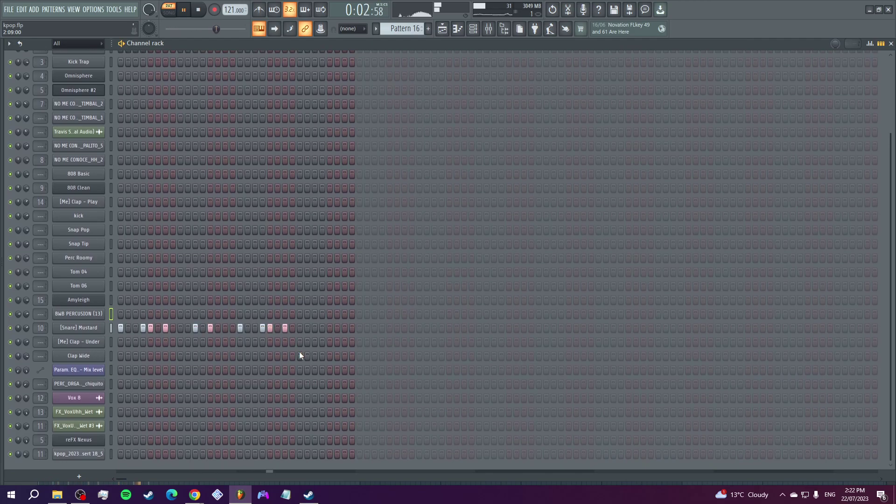
# Open Pattern 17's 808 Clean notes in the piano roll and play them.
pyautogui.click(482, 38)
pyautogui.click(473, 29)
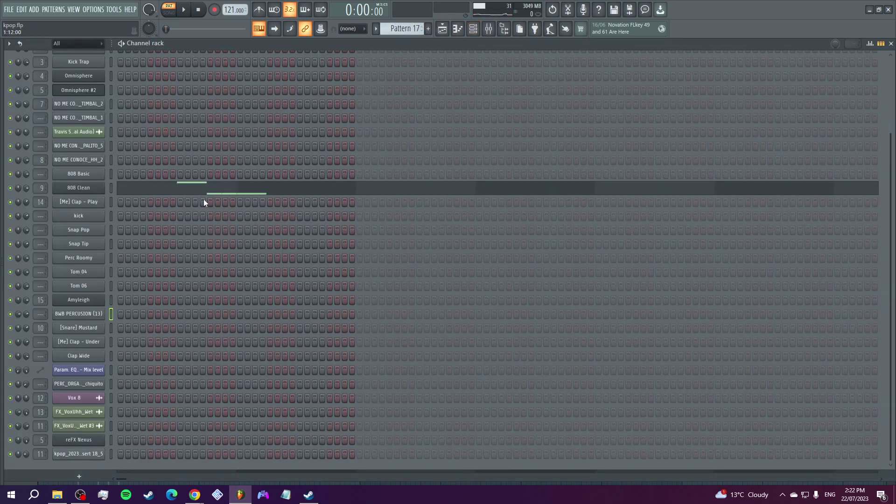
pyautogui.click(203, 188)
pyautogui.press('space')
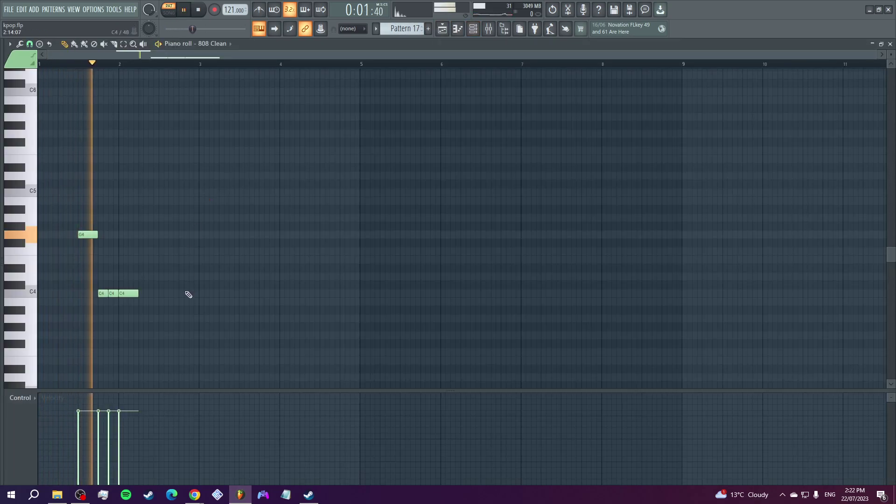
pyautogui.press('space')
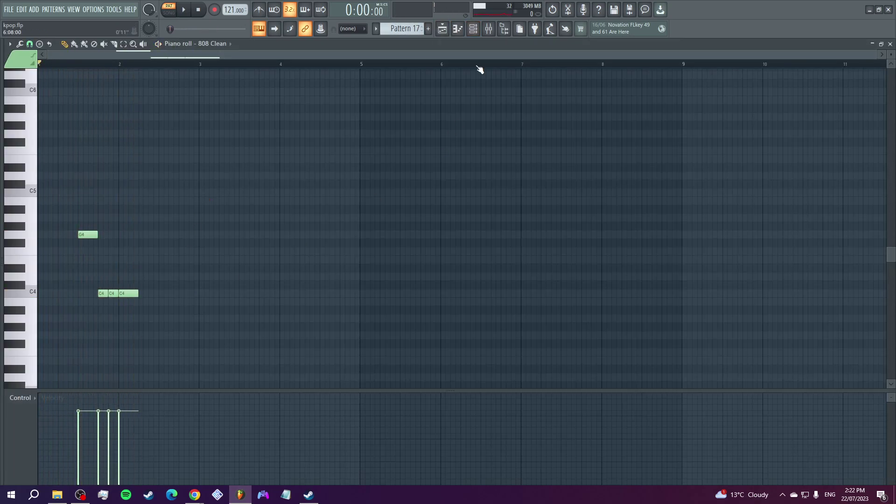
# Open Pattern 18's [Me] Clap - Under notes in the piano roll and play them.
pyautogui.click(473, 29)
pyautogui.press('KP_Add')
pyautogui.click(205, 345)
pyautogui.press('space')
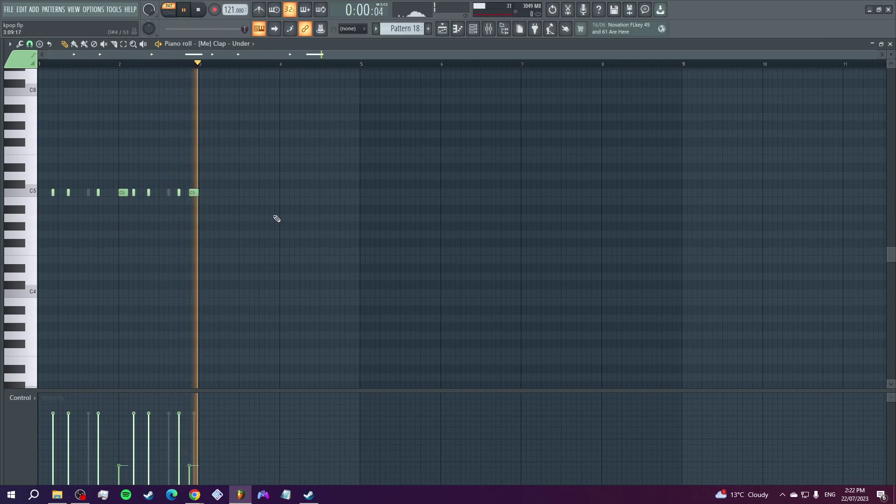
# Examine Pattern 18's other channel rack steps, including Clap Wide and the PALITO_7 sample, and stop playback.
pyautogui.click(473, 29)
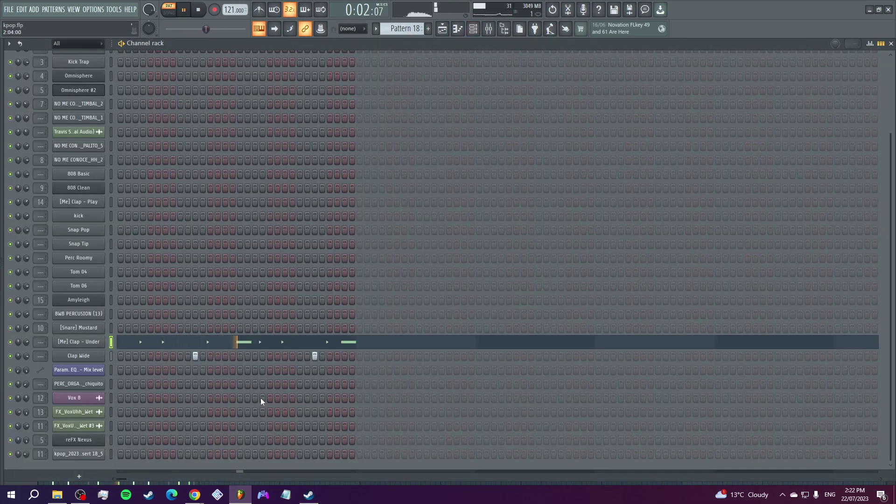
pyautogui.scroll(5, 260, 397)
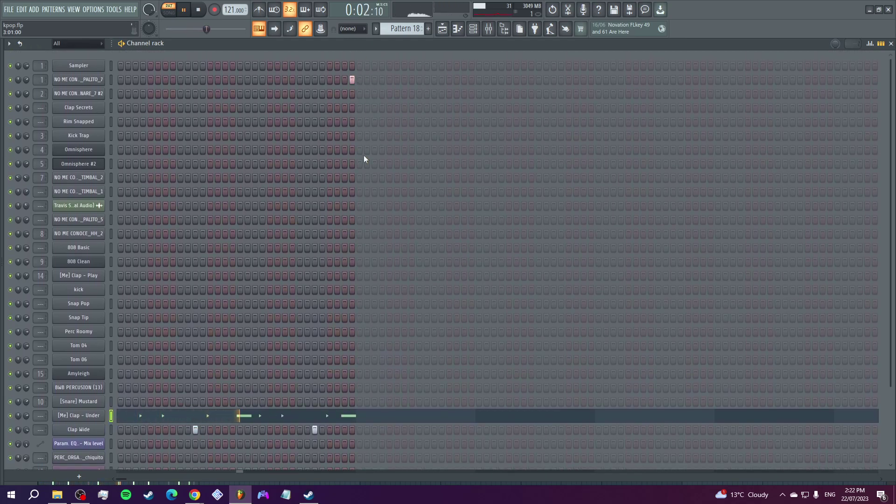
pyautogui.scroll(-3, 410, 270)
pyautogui.scroll(3, 464, 307)
pyautogui.press('space')
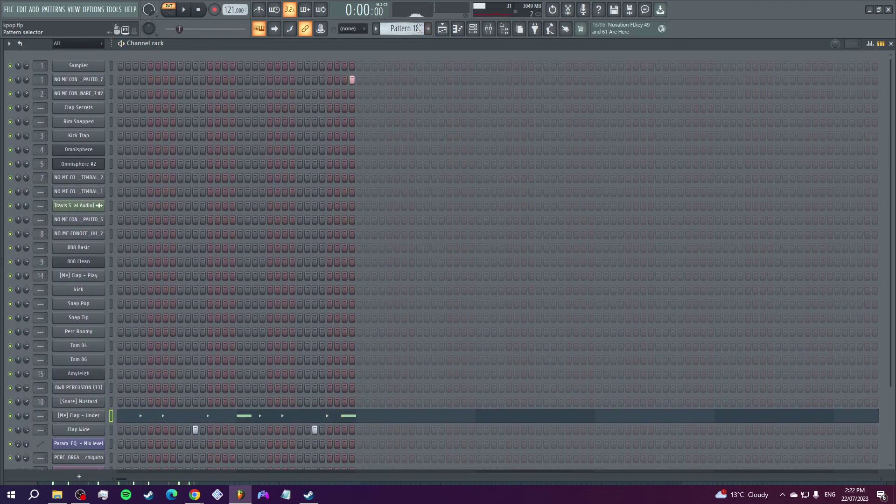
# Check Patterns 19 and 20 in the channel rack for steps or notes.
pyautogui.scroll(-1, 419, 28)
pyautogui.scroll(-4, 386, 157)
pyautogui.scroll(4, 377, 186)
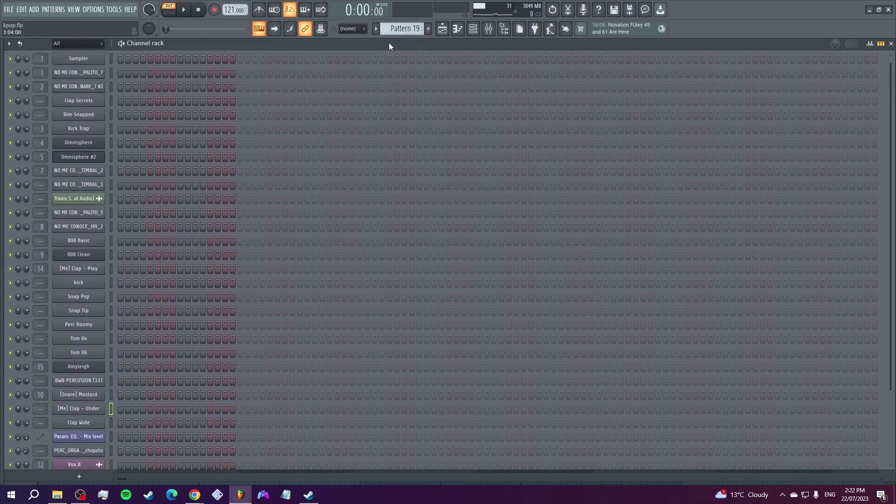
pyautogui.scroll(-1, 402, 29)
# Inspect the sampler settings of the playlist's FX_VoxUhh_Wet #3, Vox 8, recorded Insert 18 and FX_VoxUhh_Wet audio clips.
pyautogui.click(442, 28)
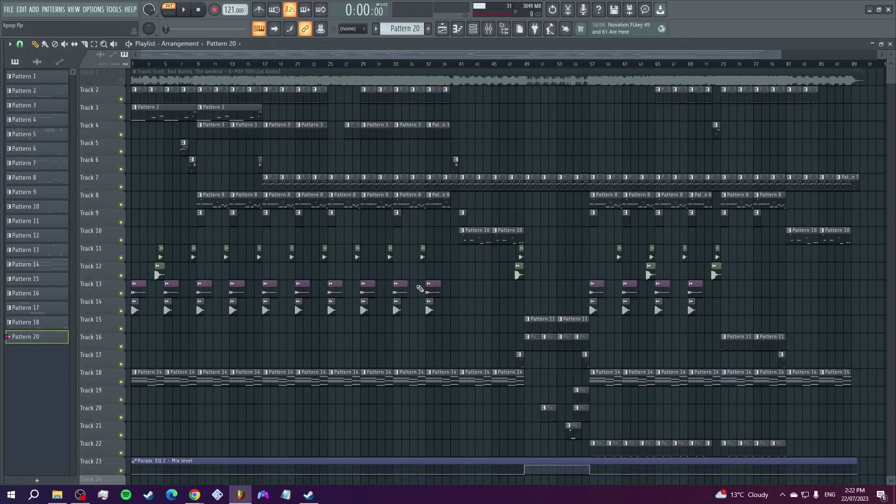
pyautogui.scroll(-3, 420, 289)
pyautogui.doubleClick(357, 202)
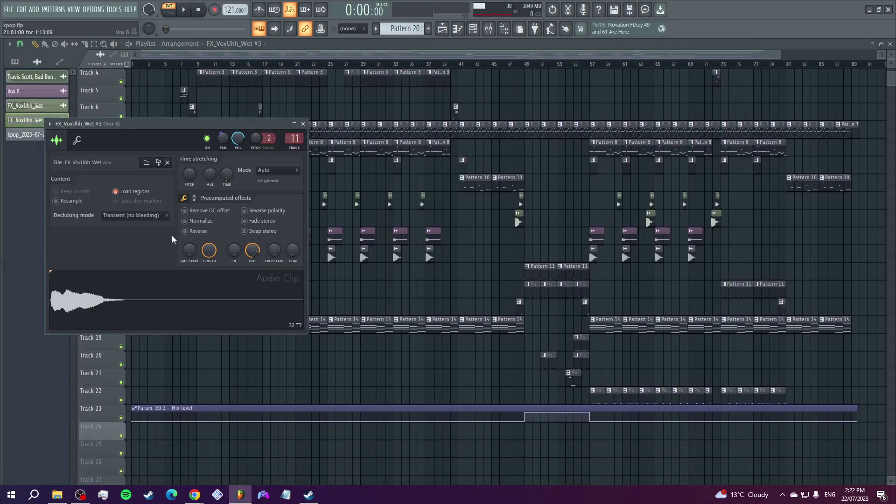
pyautogui.doubleClick(364, 239)
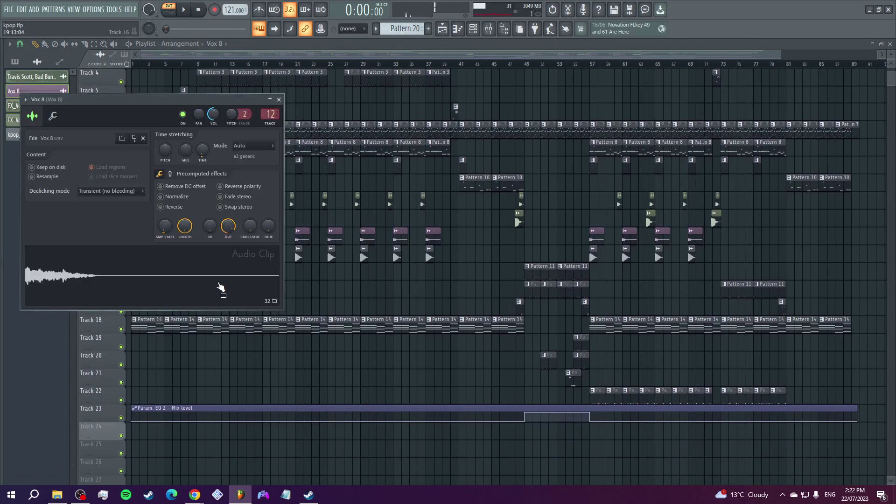
pyautogui.doubleClick(362, 255)
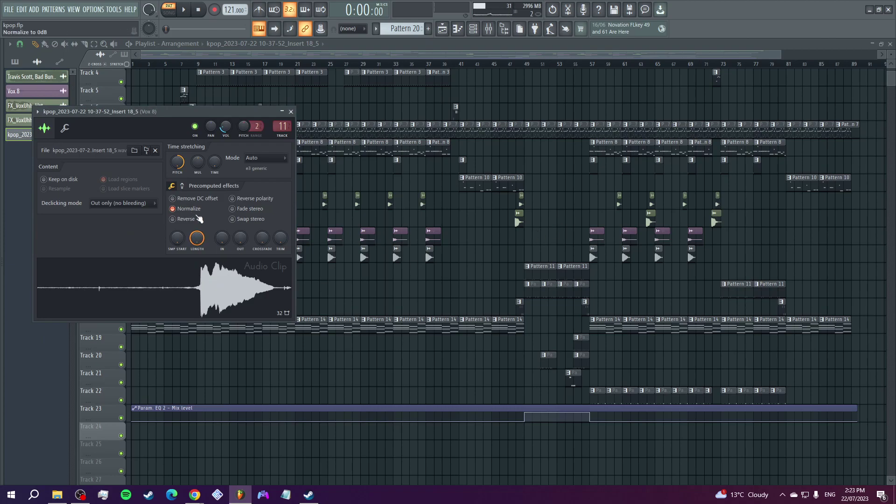
pyautogui.doubleClick(518, 222)
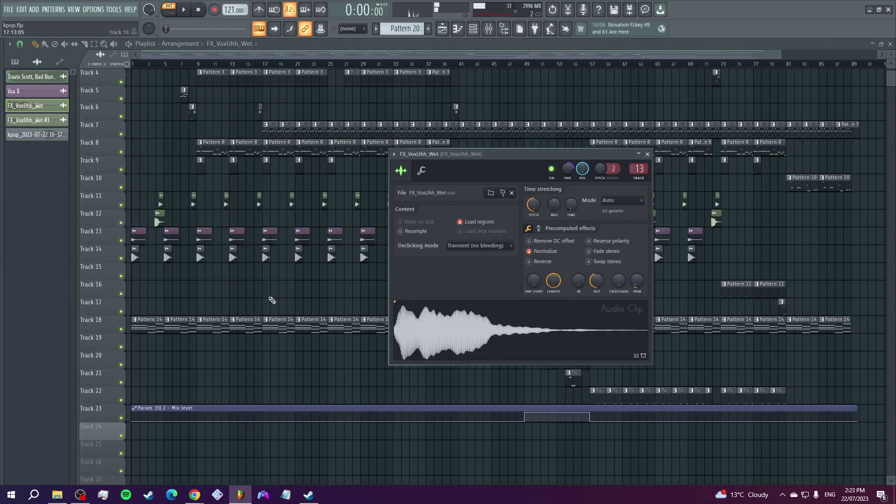
pyautogui.press('Escape')
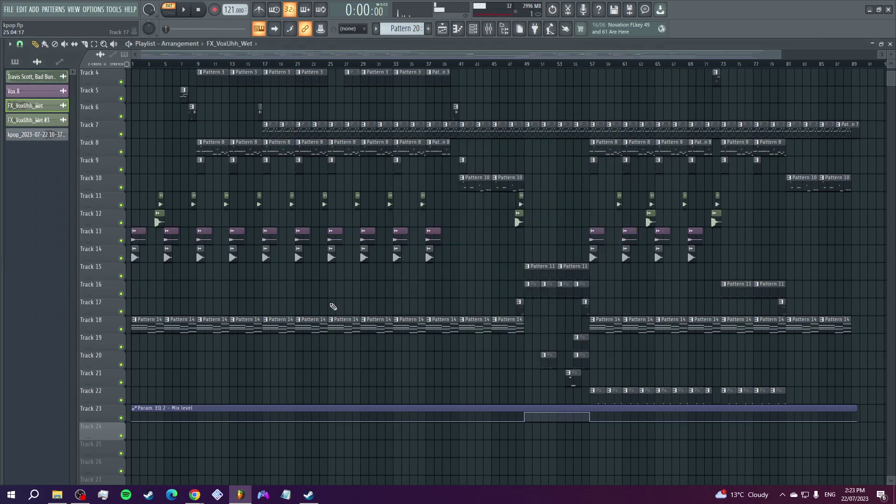
# Play the full arrangement in song mode from the start, around bar 47 and around bar 55.
pyautogui.press('space')
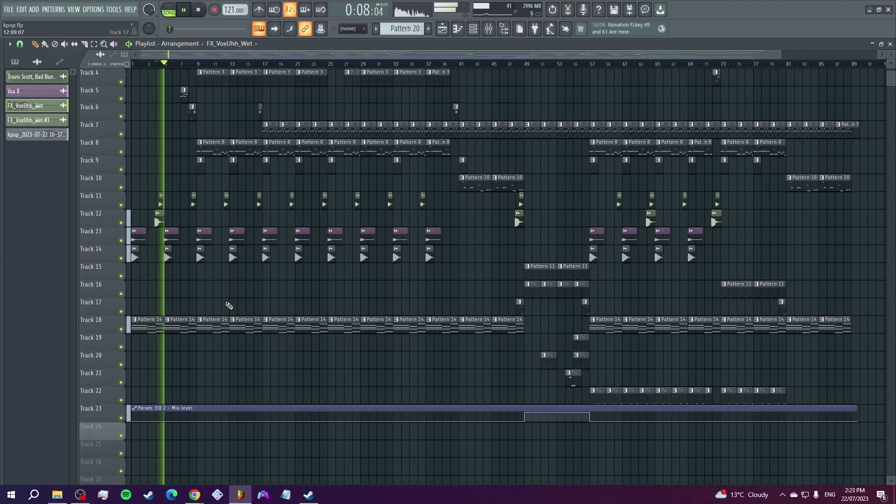
pyautogui.scroll(2, 229, 306)
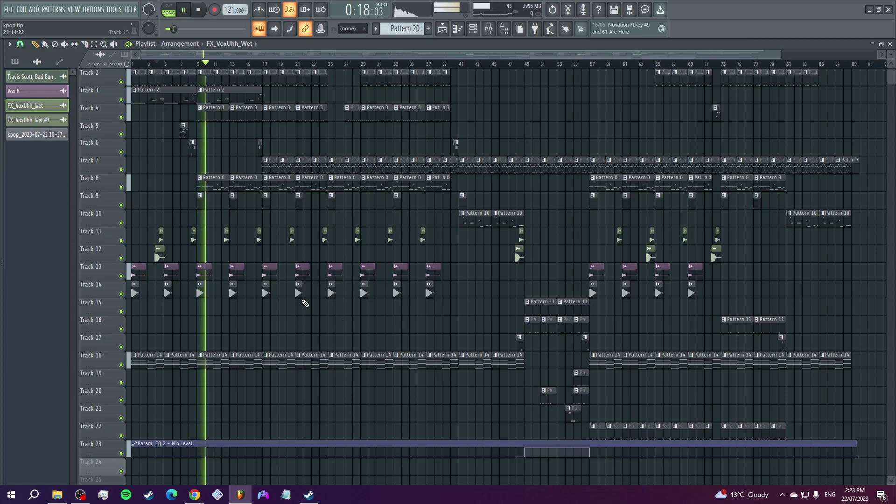
pyautogui.click(508, 64)
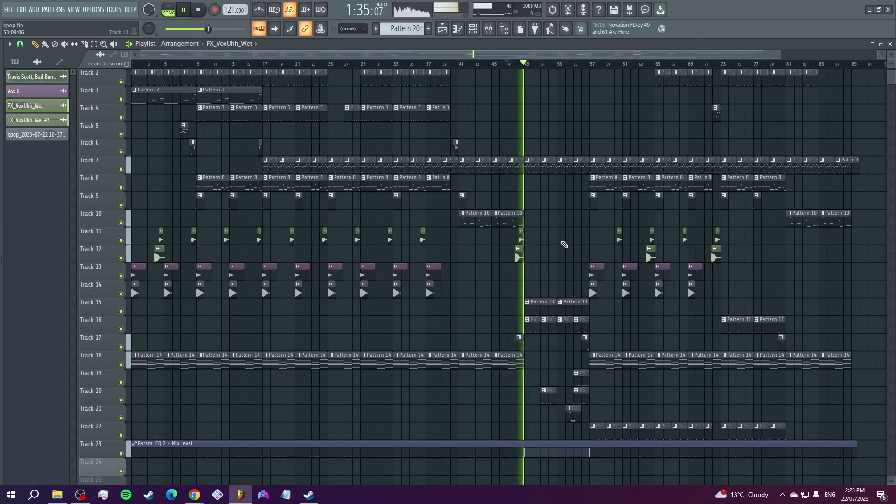
pyautogui.click(578, 63)
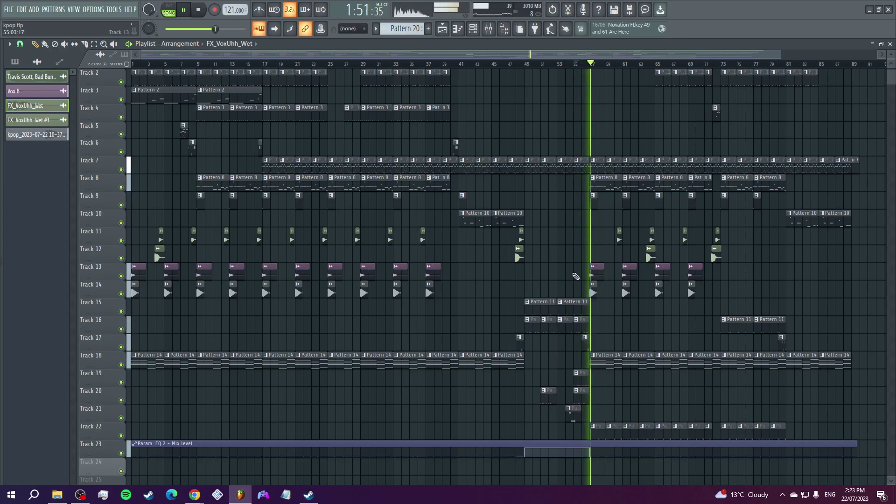
pyautogui.press('space')
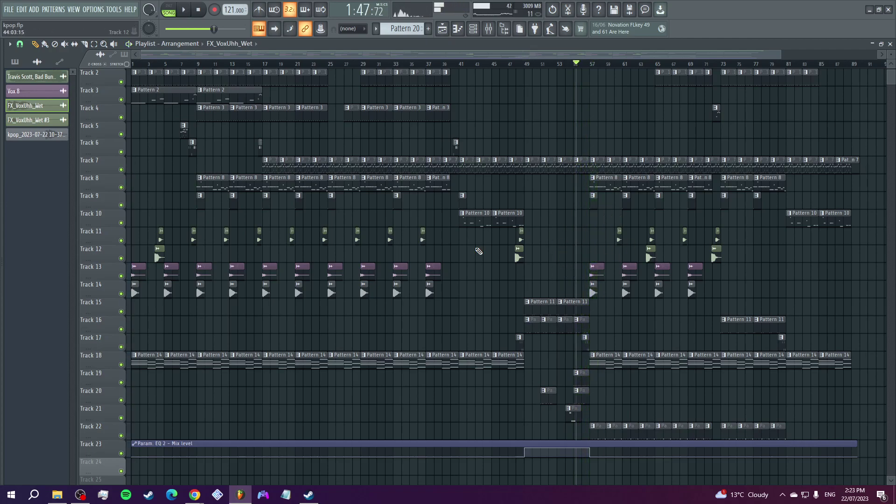